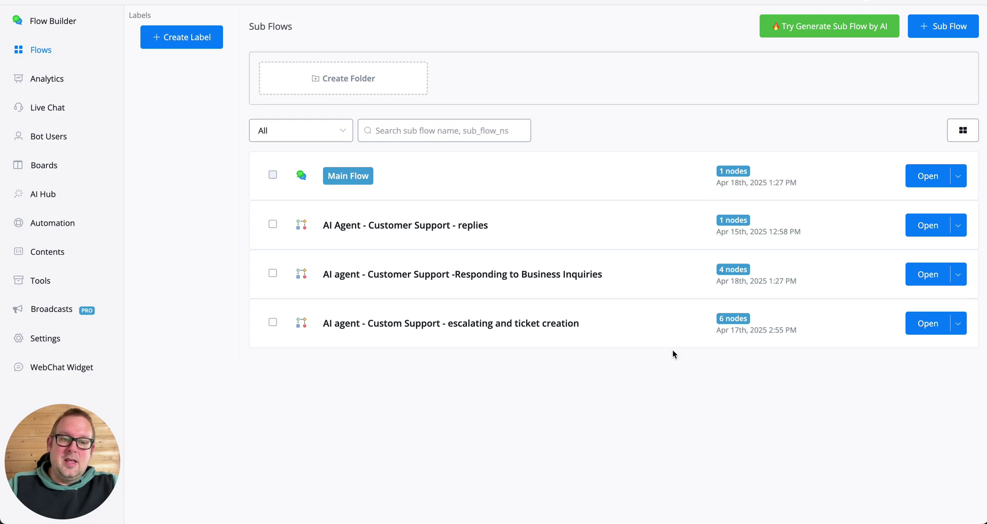
pyautogui.click(914, 327)
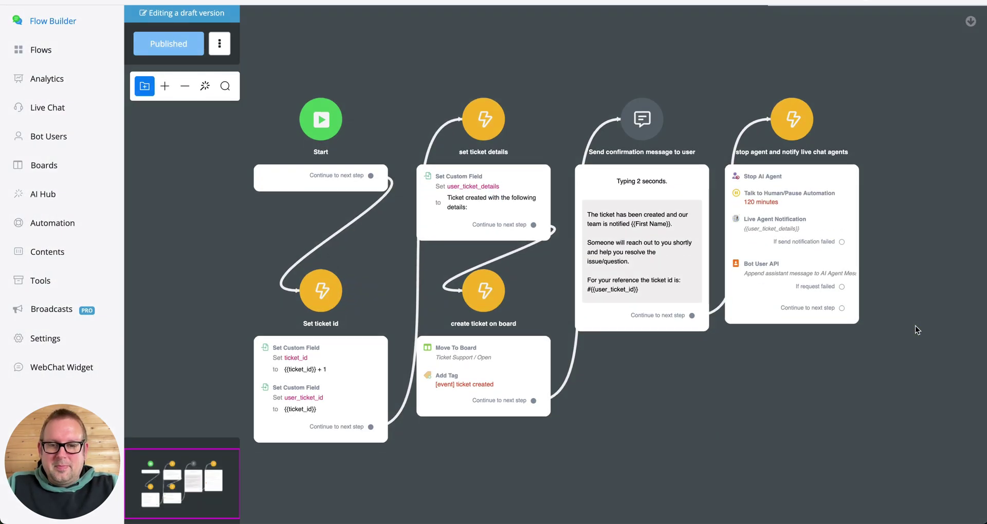
pyautogui.moveTo(671, 366); pyautogui.dragTo(671, 298)
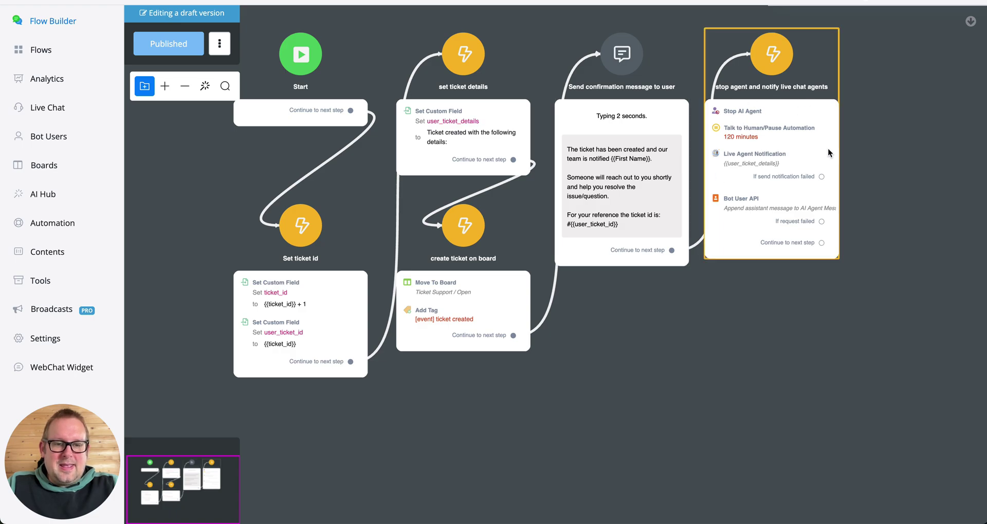
pyautogui.moveTo(893, 151); pyautogui.dragTo(552, 180)
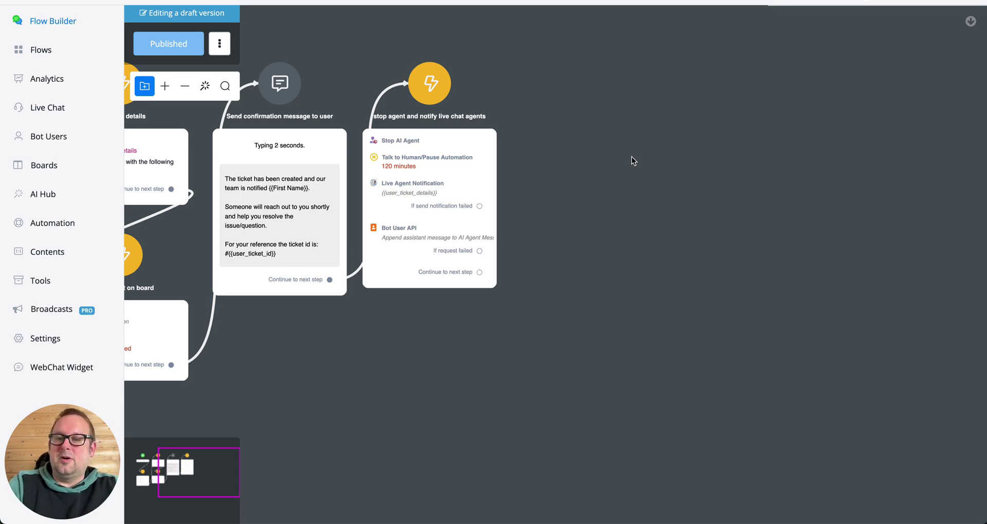
pyautogui.hscroll(-3, 636, 165)
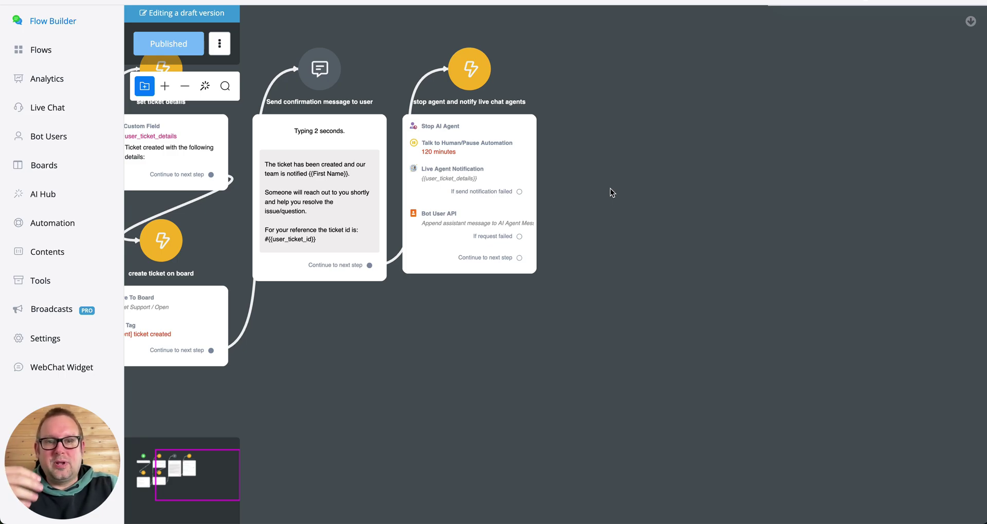
pyautogui.moveTo(609, 198); pyautogui.dragTo(700, 199)
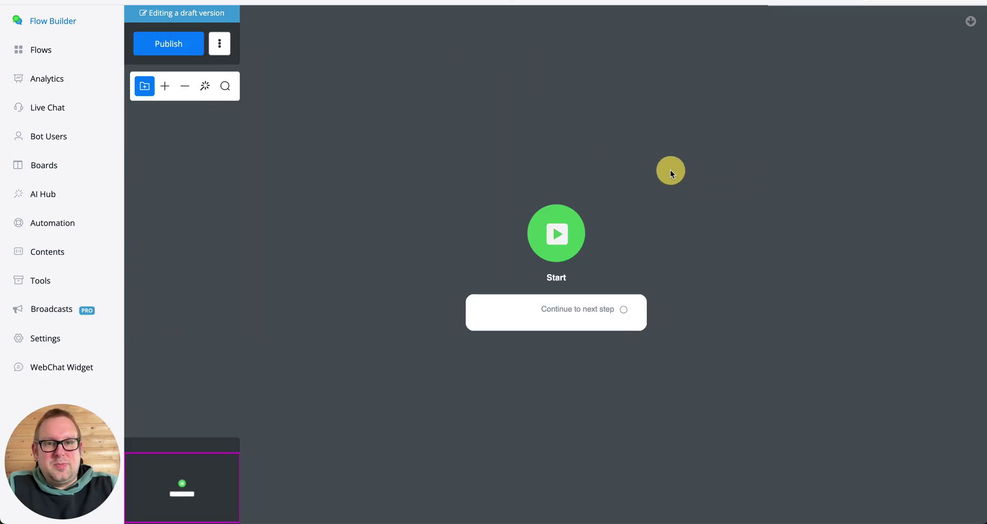
# Connect a new Action step, Action #1, from the Start node's continue handle.
pyautogui.moveTo(714, 181); pyautogui.dragTo(477, 140)
pyautogui.click(521, 236)
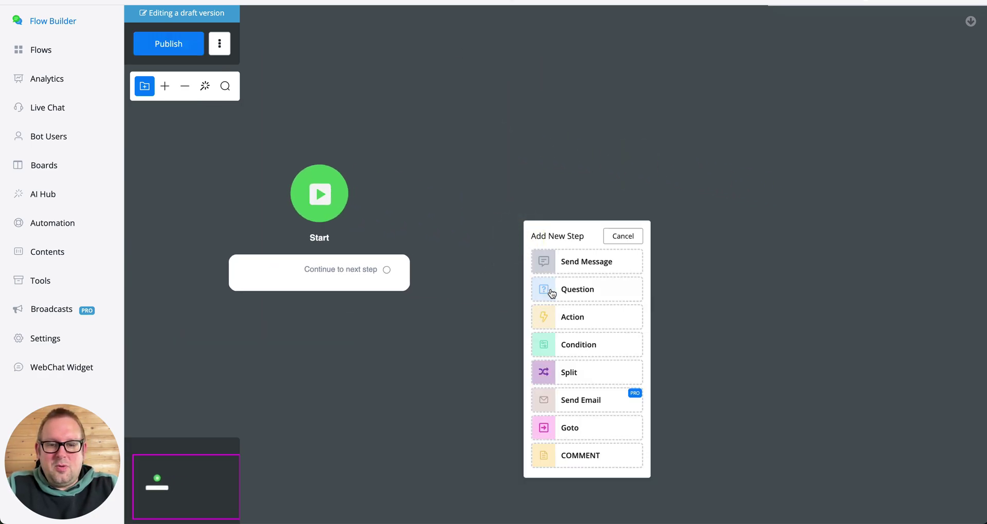
pyautogui.click(390, 277)
pyautogui.click(502, 224)
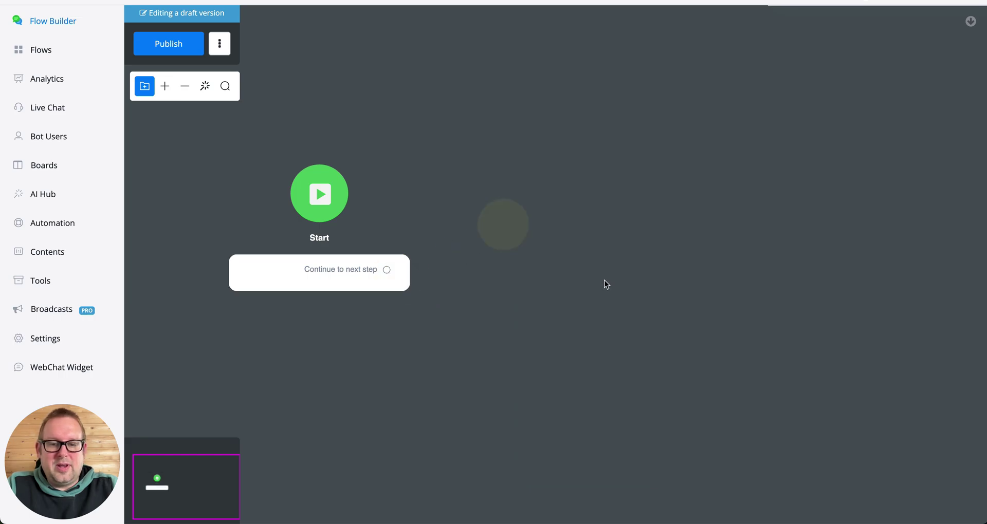
pyautogui.click(389, 291)
pyautogui.moveTo(388, 272); pyautogui.dragTo(525, 212)
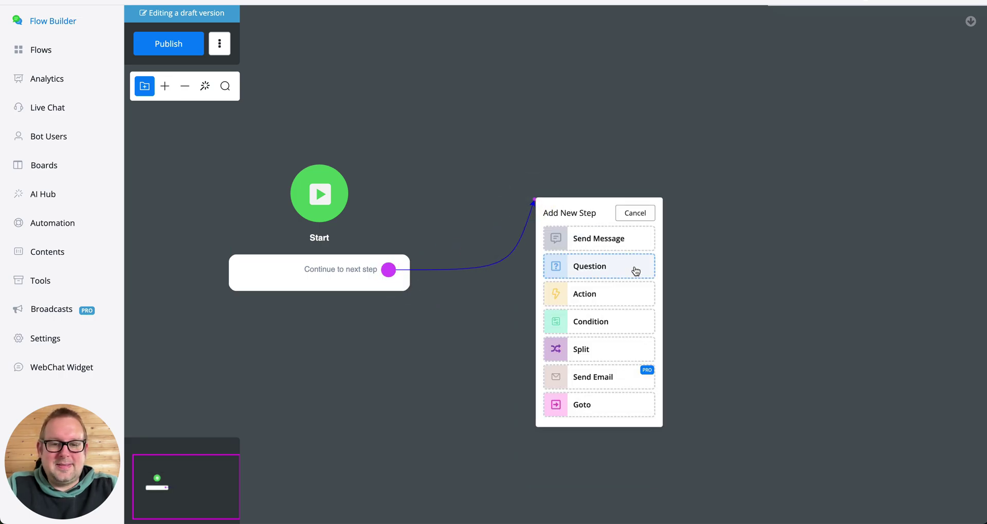
pyautogui.click(632, 289)
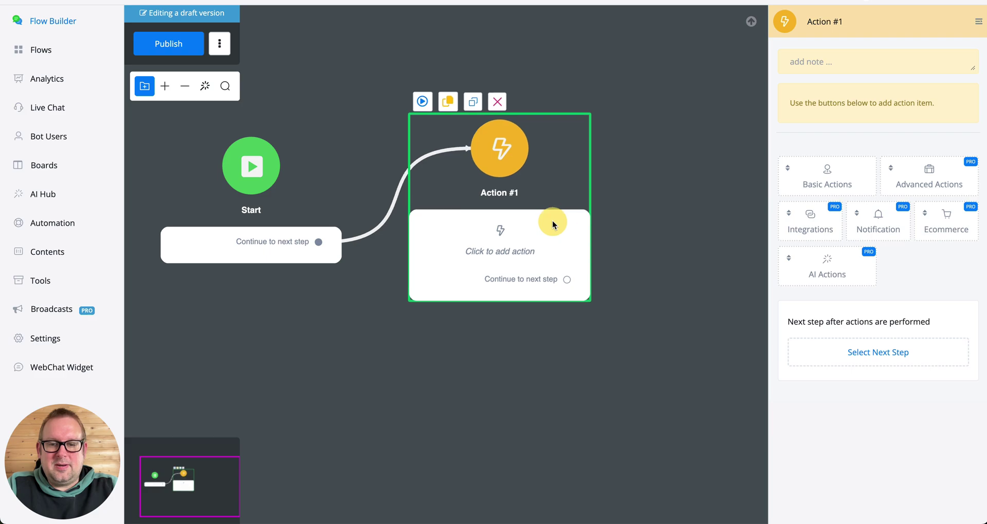
# Add an AI Agent item to Action #1 with Customer Support Agent as primary agent.
pyautogui.click(825, 270)
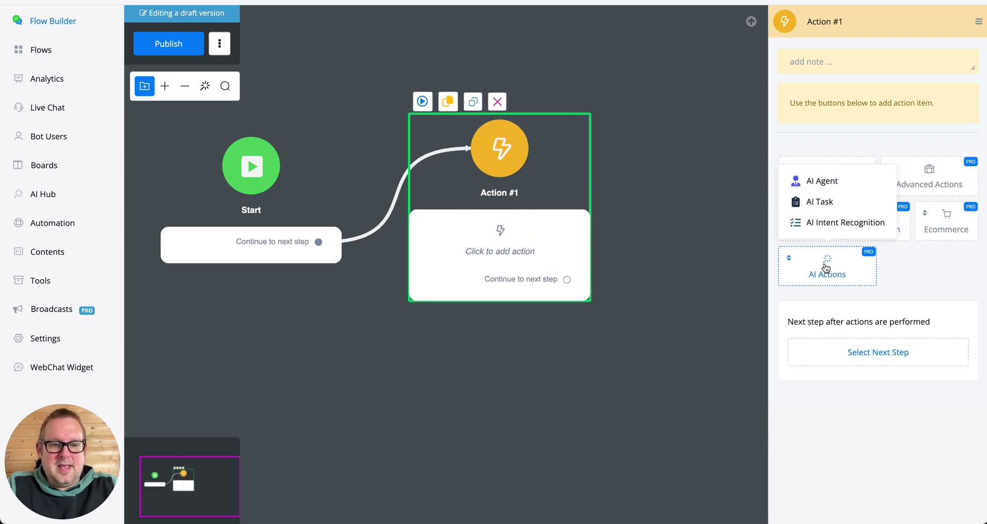
pyautogui.click(823, 181)
pyautogui.click(821, 92)
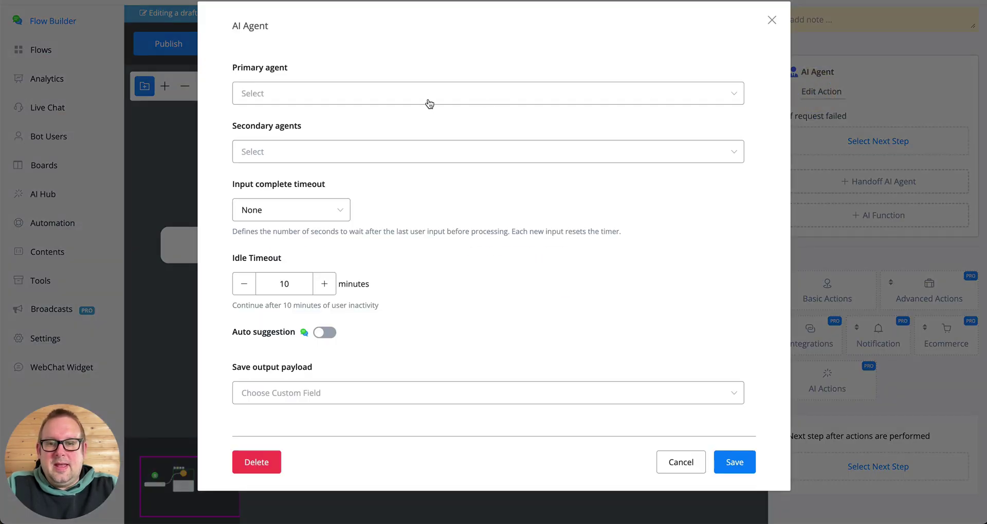
pyautogui.click(427, 99)
pyautogui.click(337, 123)
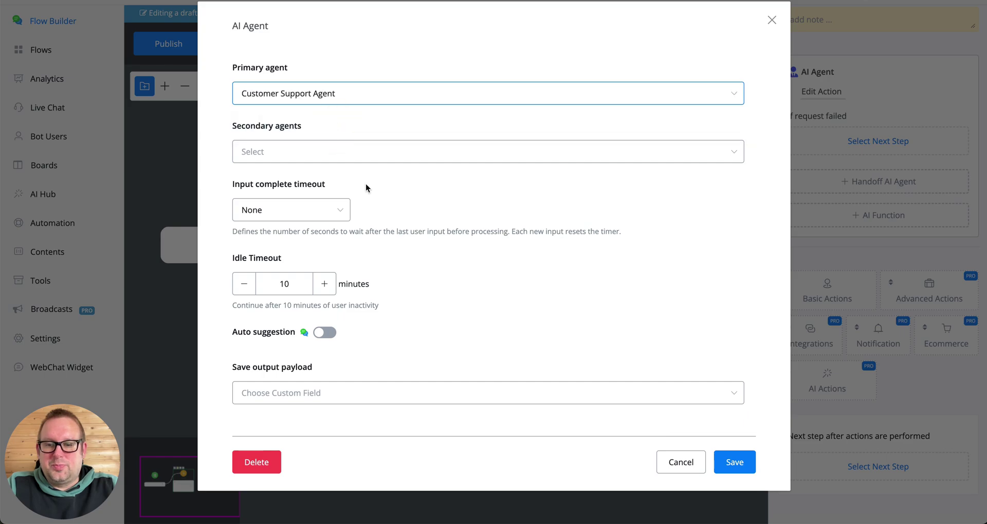
pyautogui.click(733, 457)
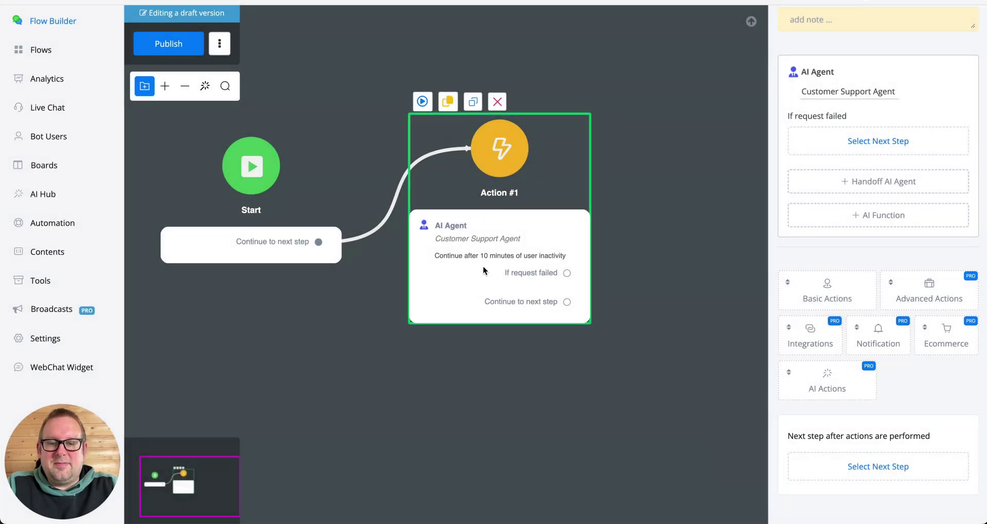
pyautogui.moveTo(483, 266); pyautogui.dragTo(483, 284)
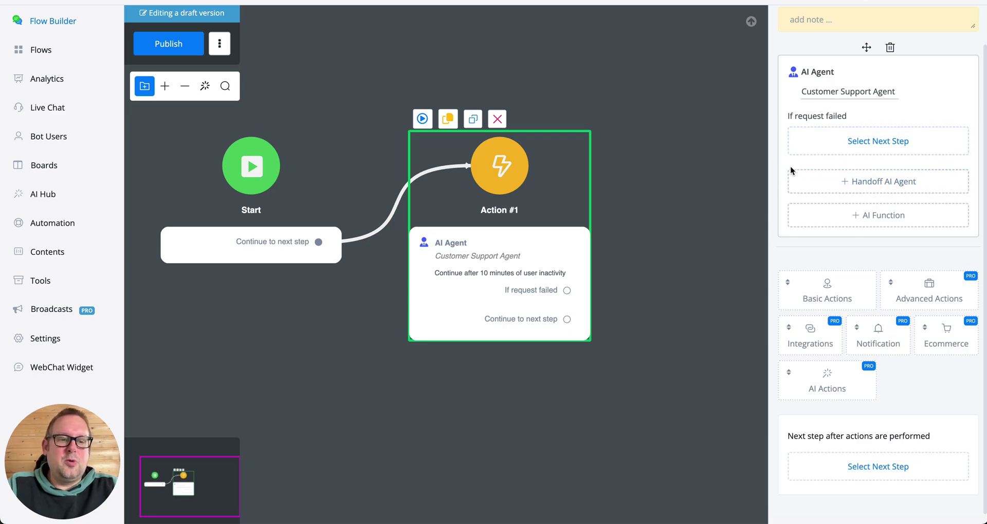
# Save an AI Function output for Escalating_Issues_and_Ticket_Creation on the AI Agent.
pyautogui.click(874, 218)
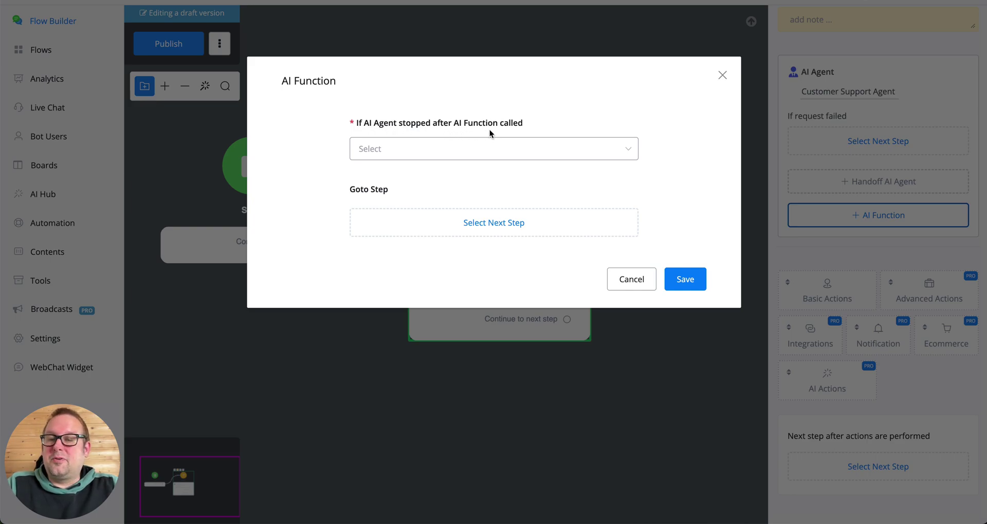
pyautogui.click(527, 149)
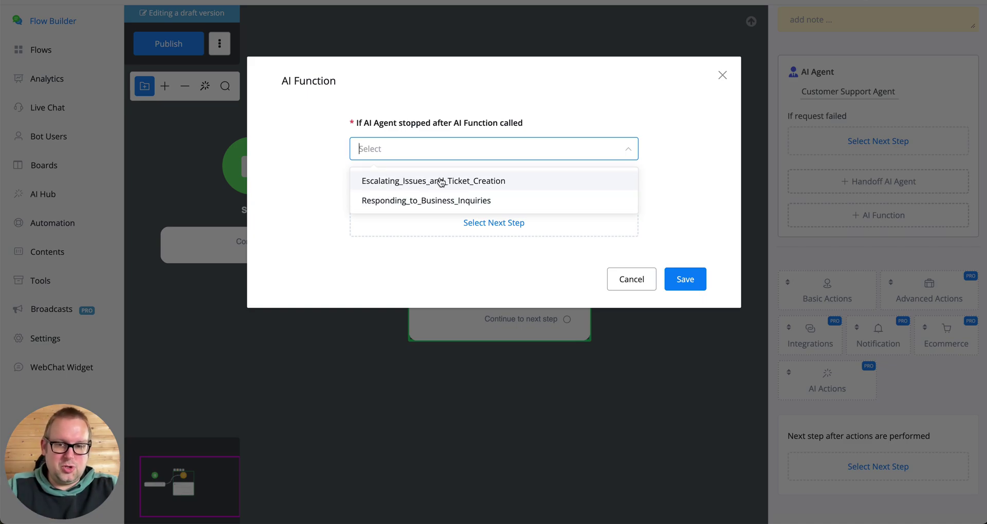
pyautogui.click(441, 181)
pyautogui.click(685, 280)
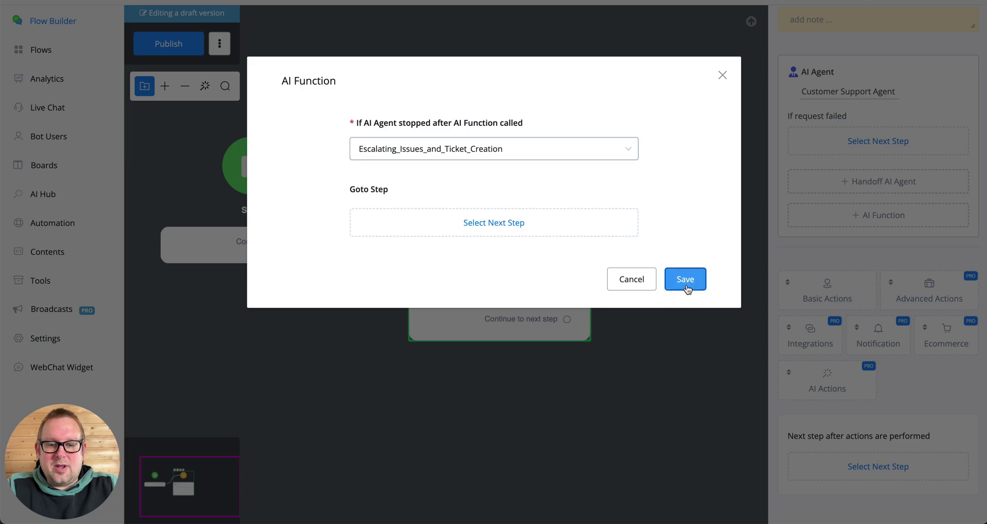
pyautogui.moveTo(686, 285); pyautogui.dragTo(520, 250)
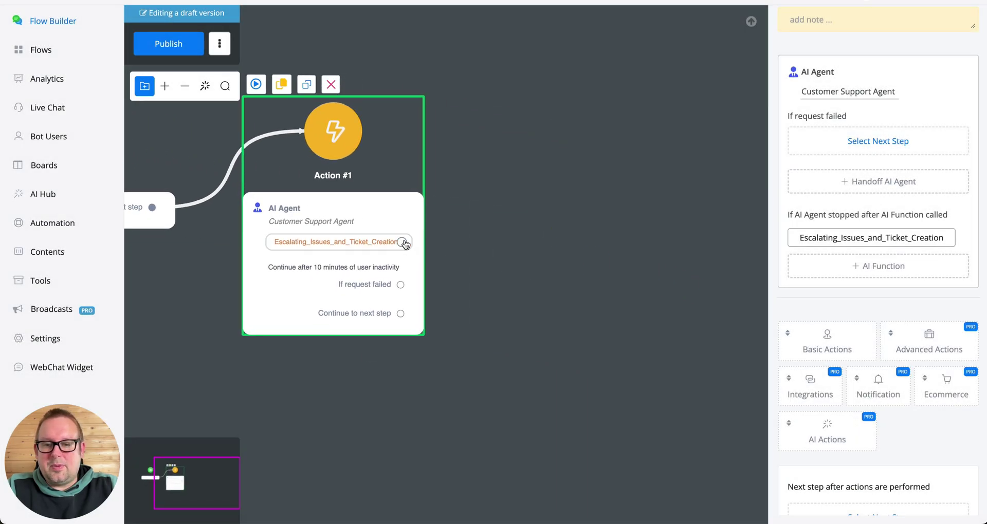
pyautogui.moveTo(403, 242); pyautogui.dragTo(605, 166)
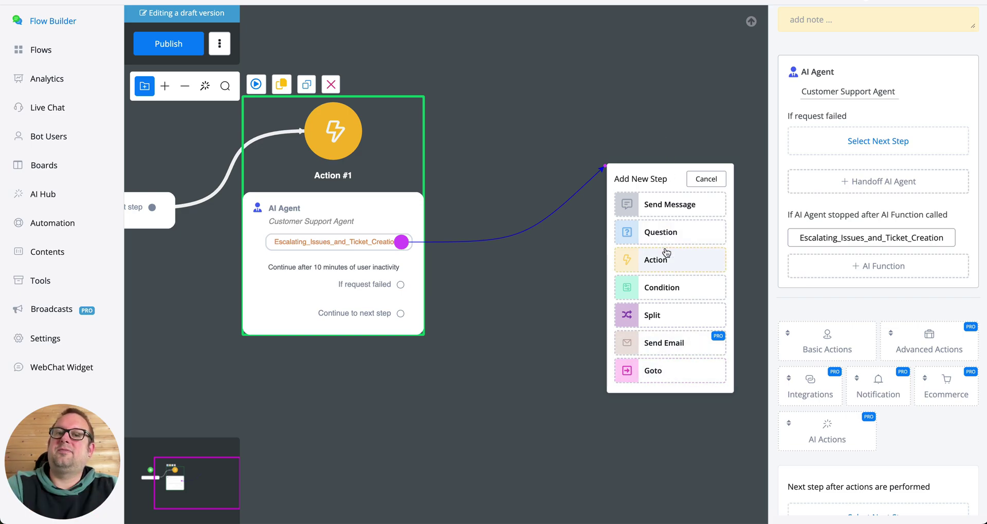
pyautogui.click(485, 238)
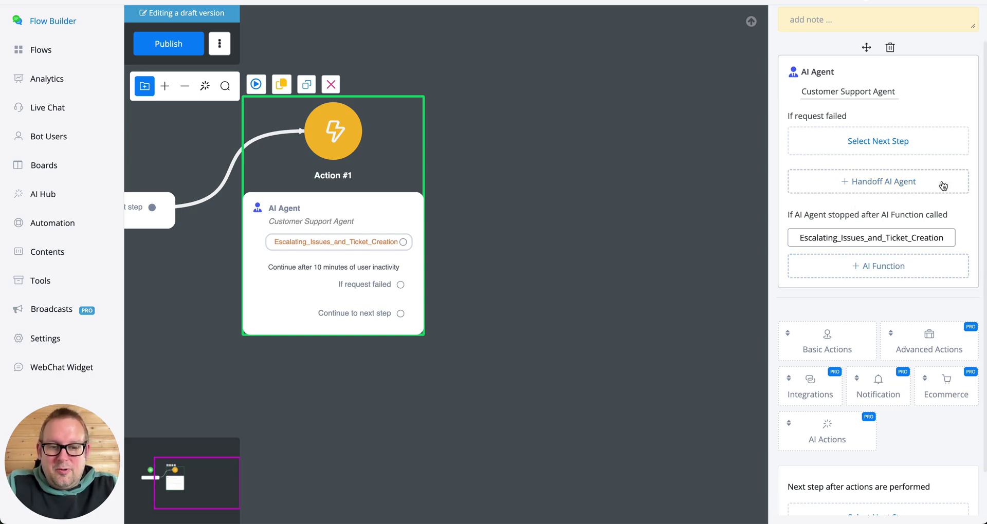
pyautogui.click(857, 266)
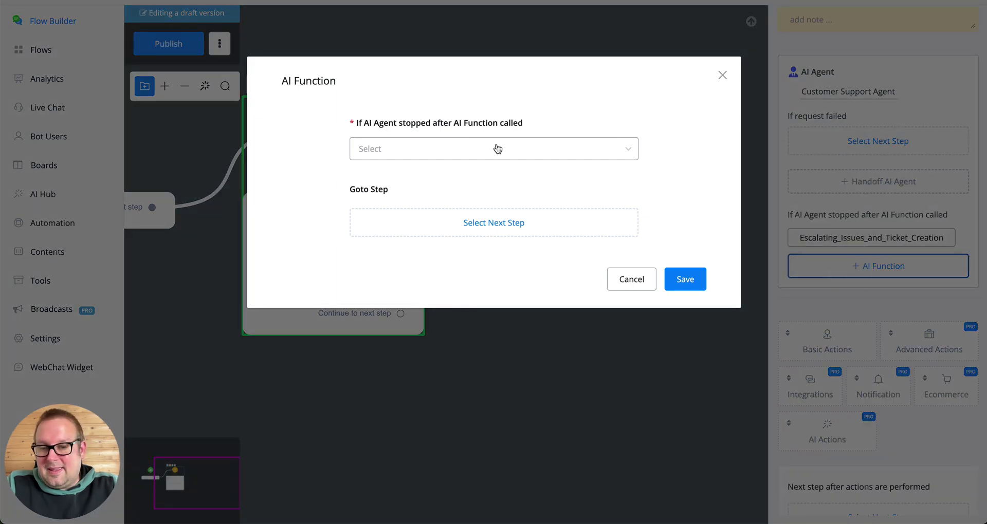
pyautogui.click(650, 286)
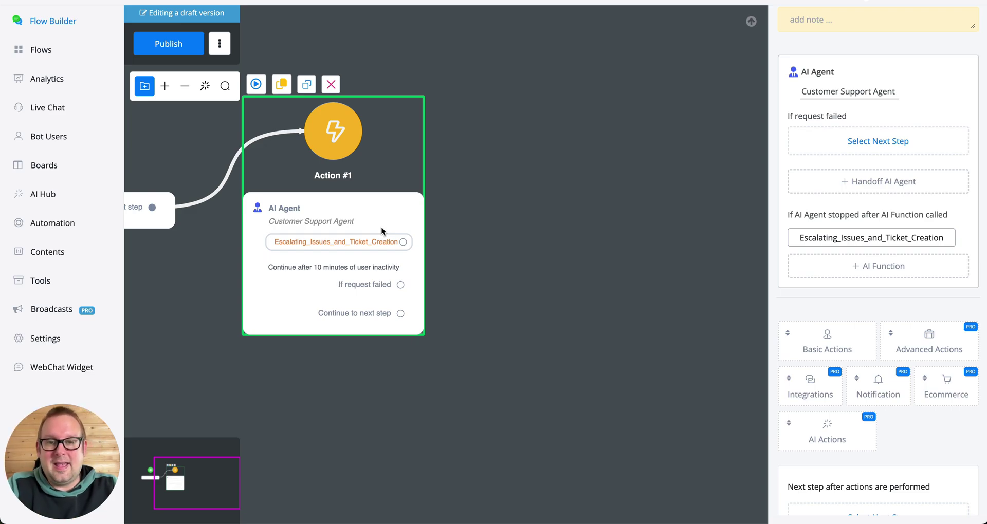
pyautogui.moveTo(403, 241); pyautogui.dragTo(553, 162)
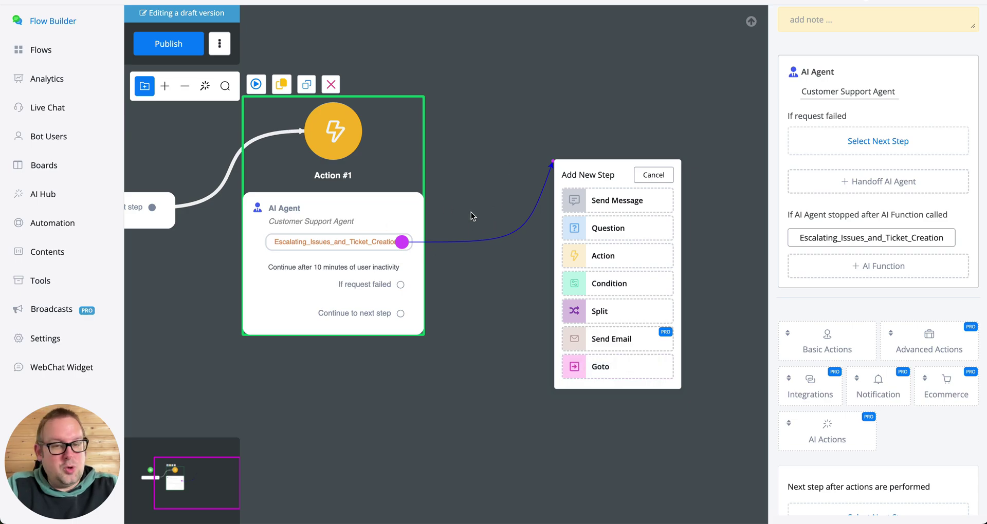
pyautogui.click(522, 157)
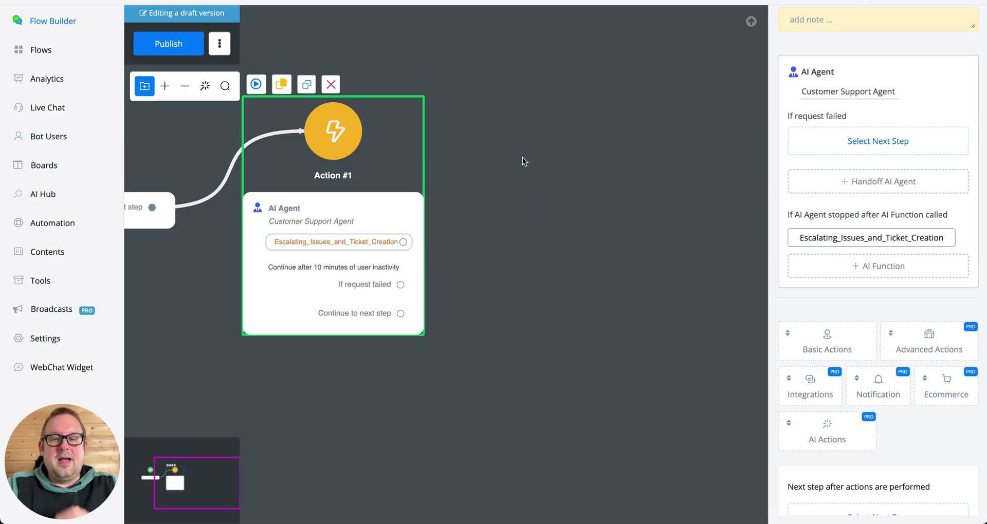